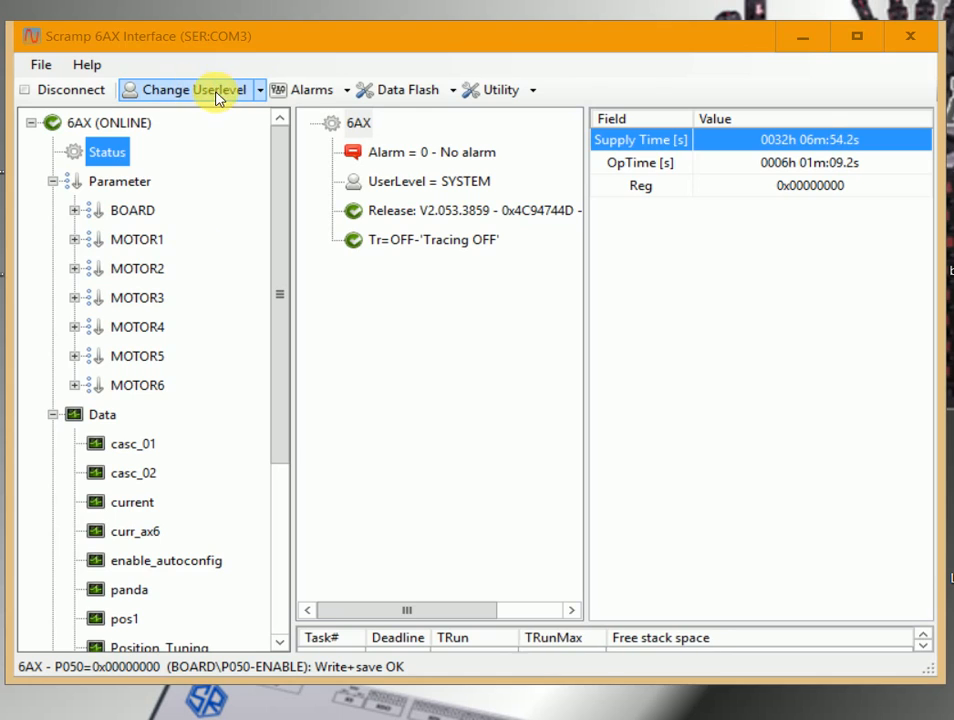
# Examine MOTOR3's Config parameters P552-Npp, P1042-STbits and P1052-MTbits, and open P552-Npp for editing.
pyautogui.click(226, 92)
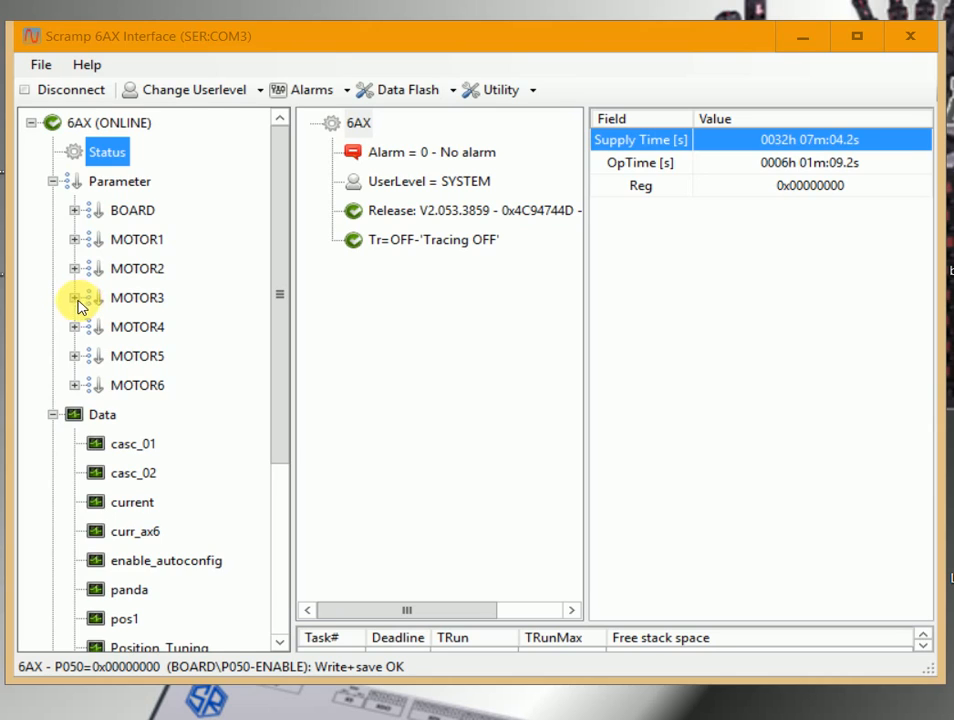
pyautogui.click(75, 298)
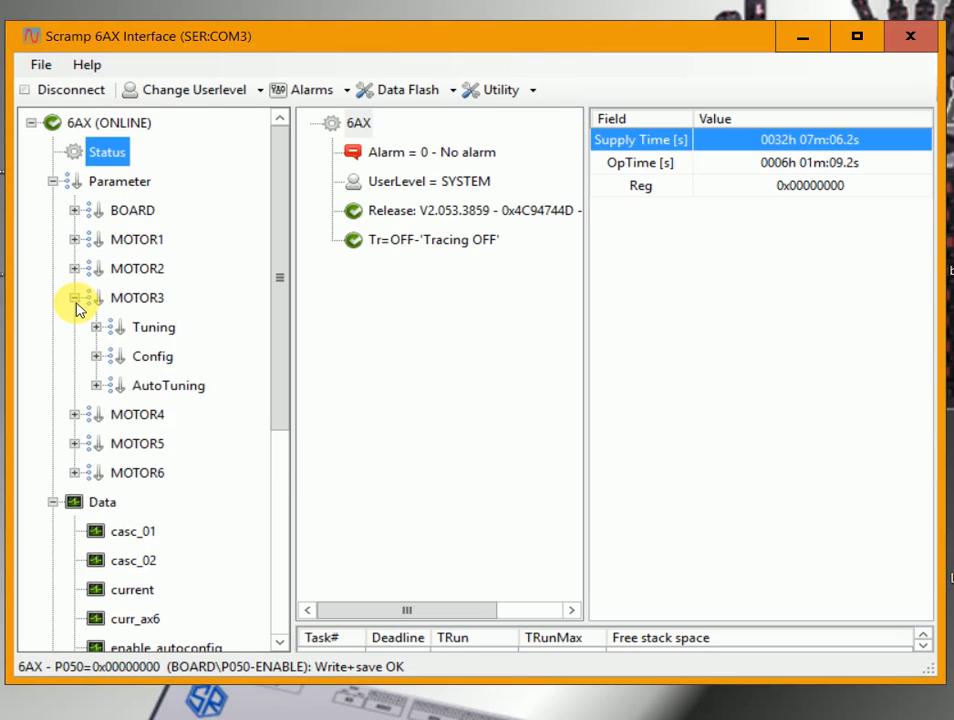
pyautogui.click(96, 357)
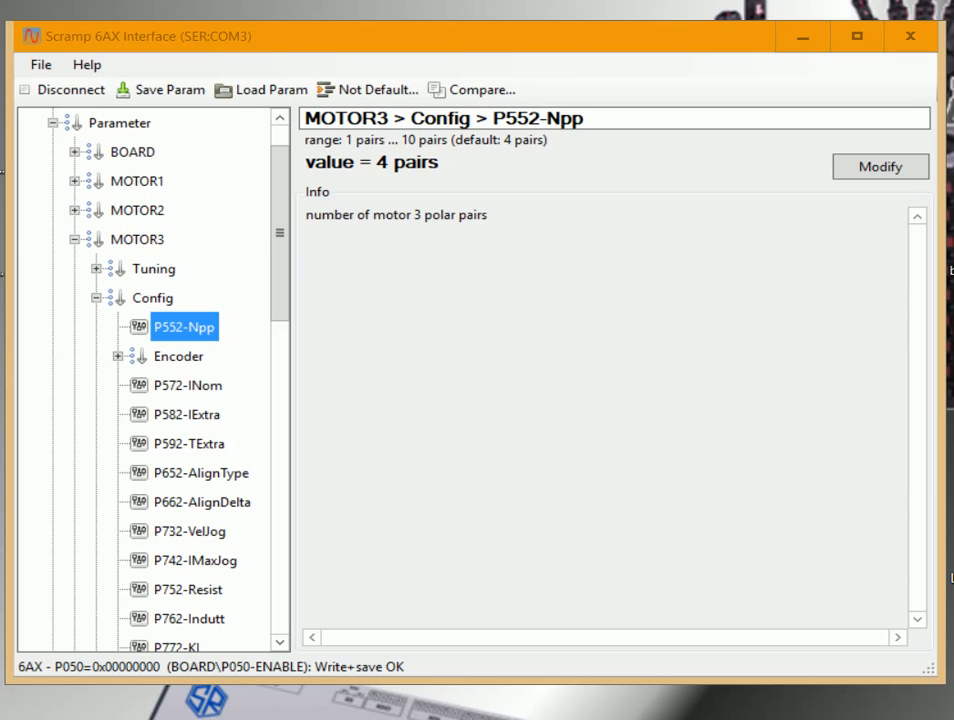
pyautogui.scroll(-1, 132, 309)
pyautogui.click(117, 269)
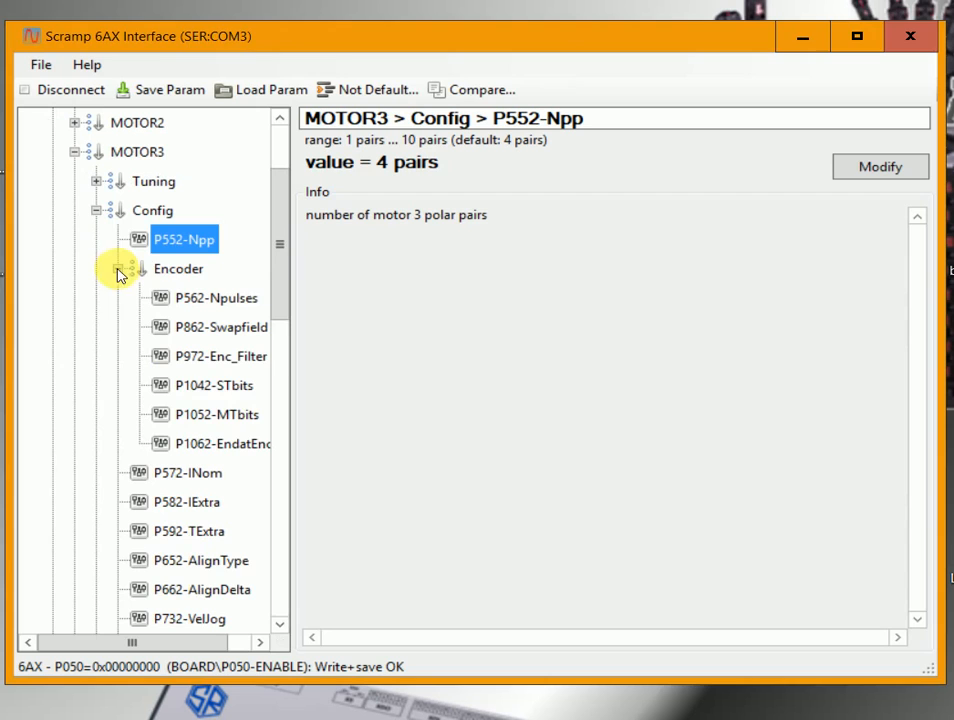
pyautogui.click(240, 387)
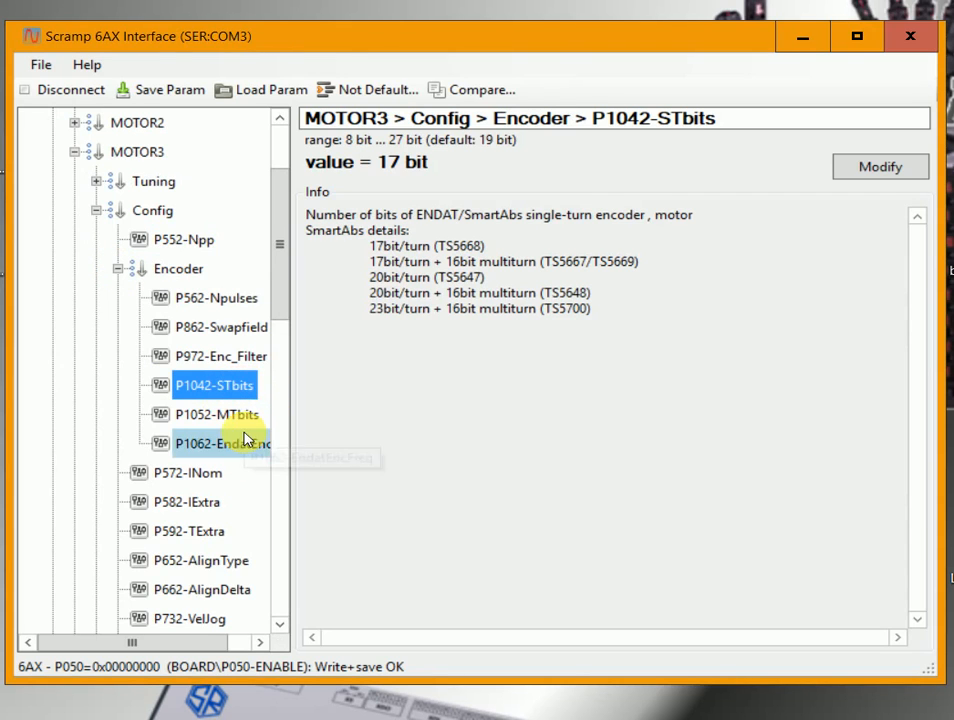
pyautogui.click(236, 424)
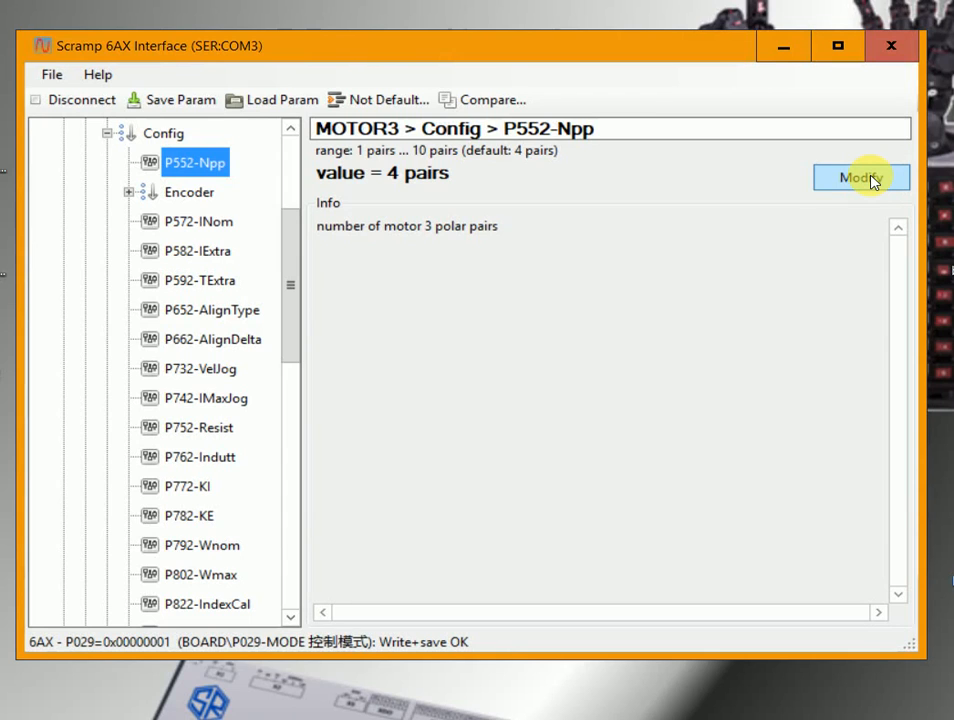
pyautogui.click(862, 178)
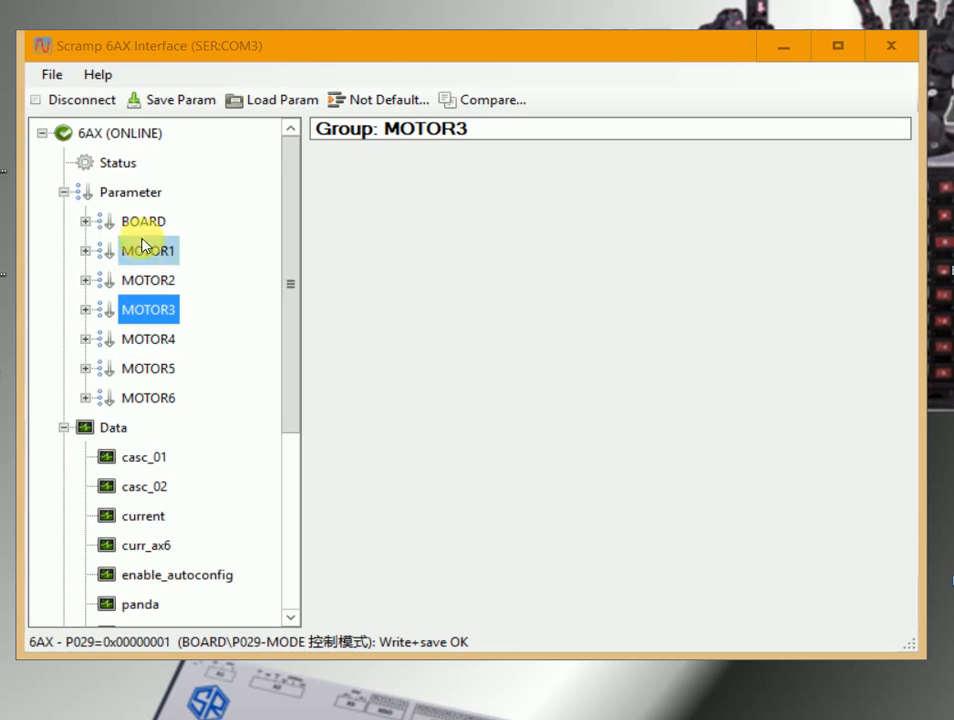
# Set the board's Test parameter P030-AxisEnable to 0b00000001 to enable axis 1 for testing.
pyautogui.click(86, 222)
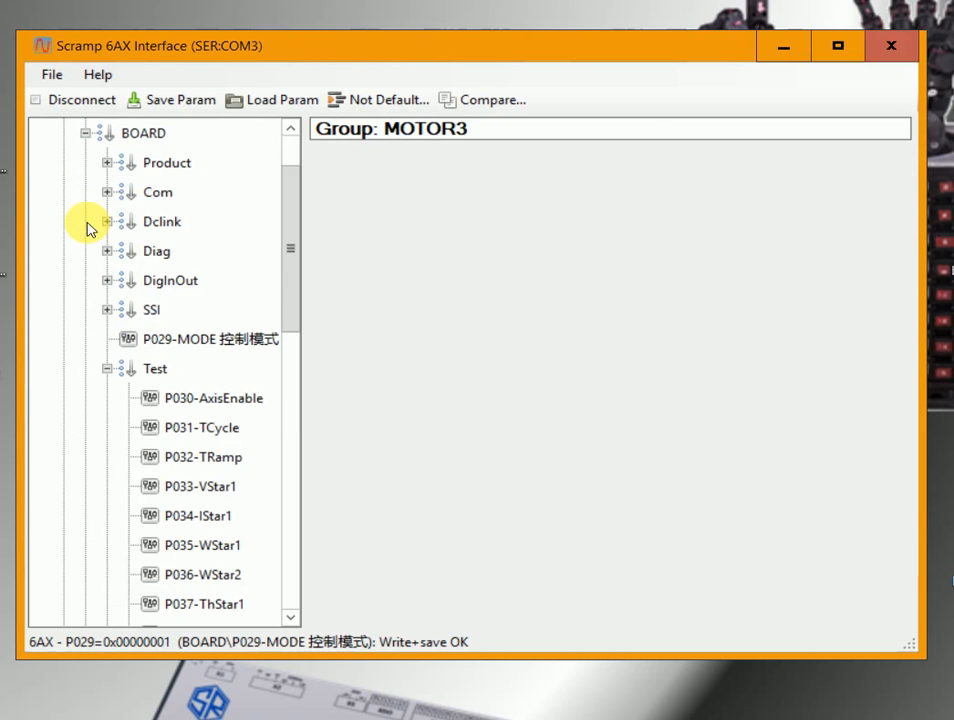
pyautogui.click(157, 377)
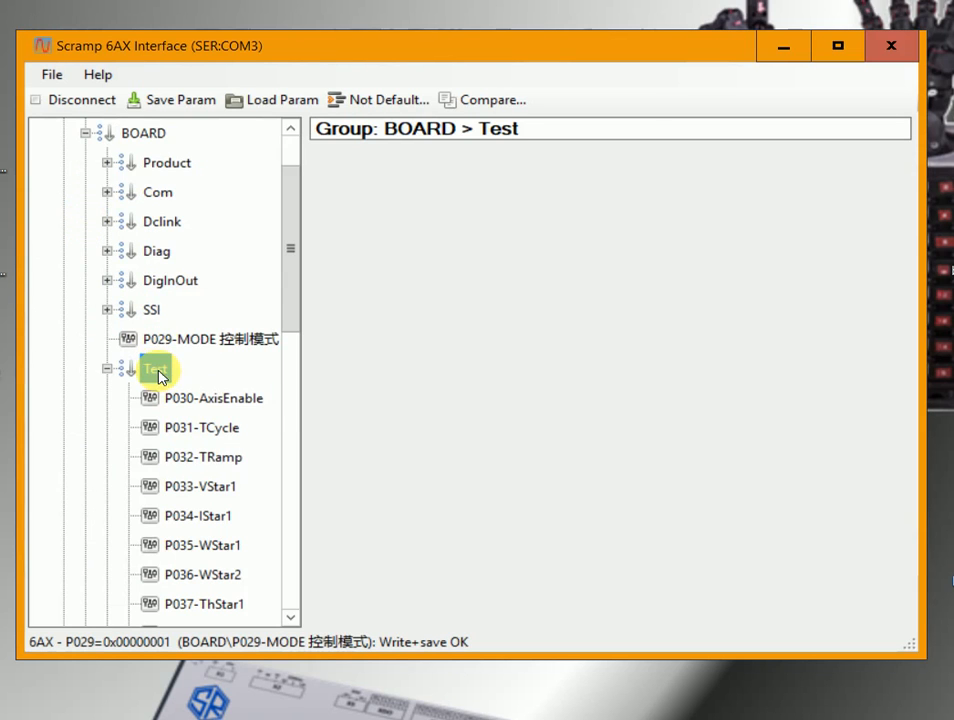
pyautogui.click(219, 407)
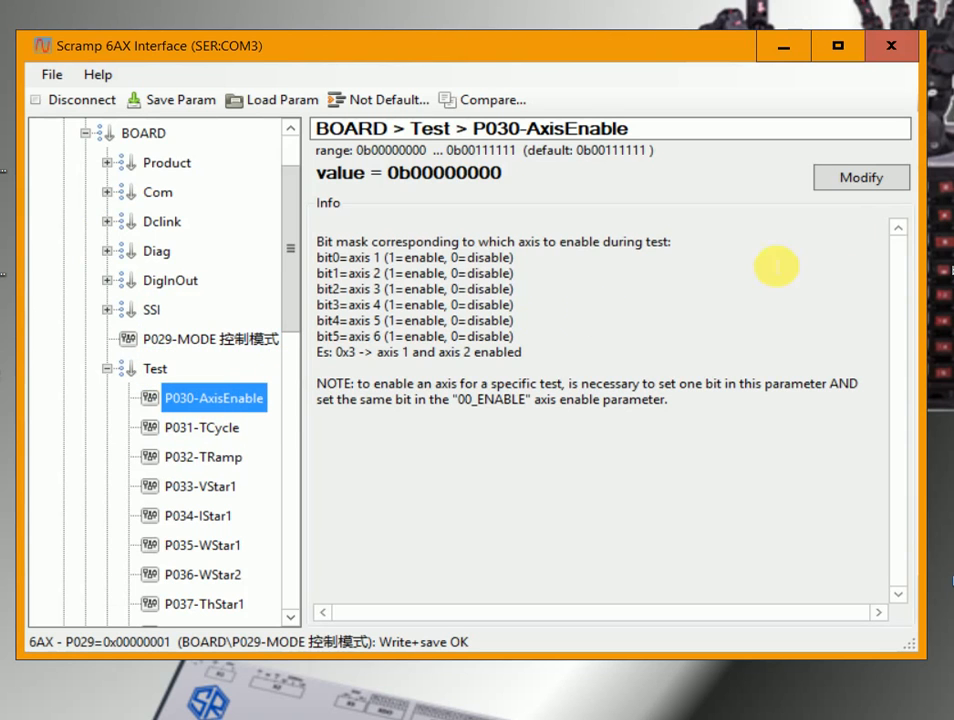
pyautogui.click(877, 177)
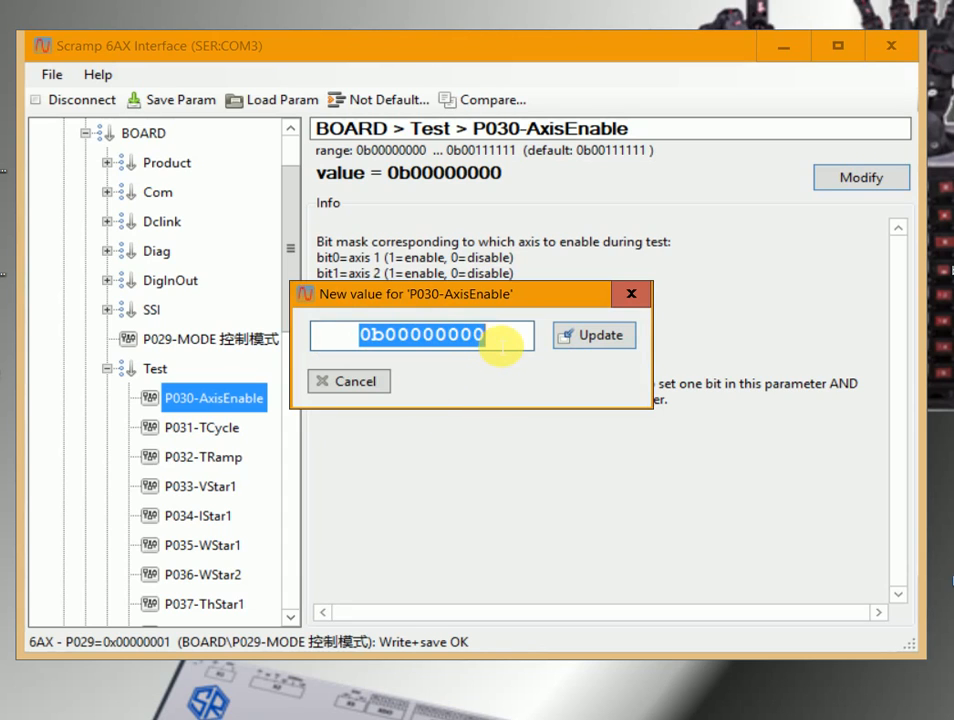
pyautogui.click(498, 347)
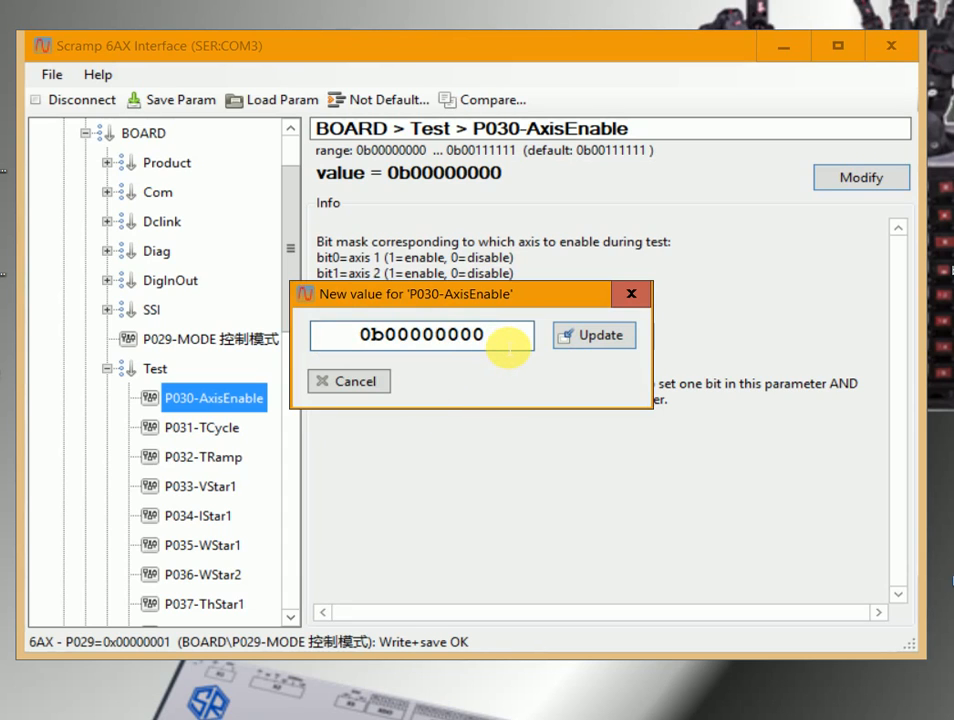
pyautogui.press('BackSpace')
pyautogui.write('1')
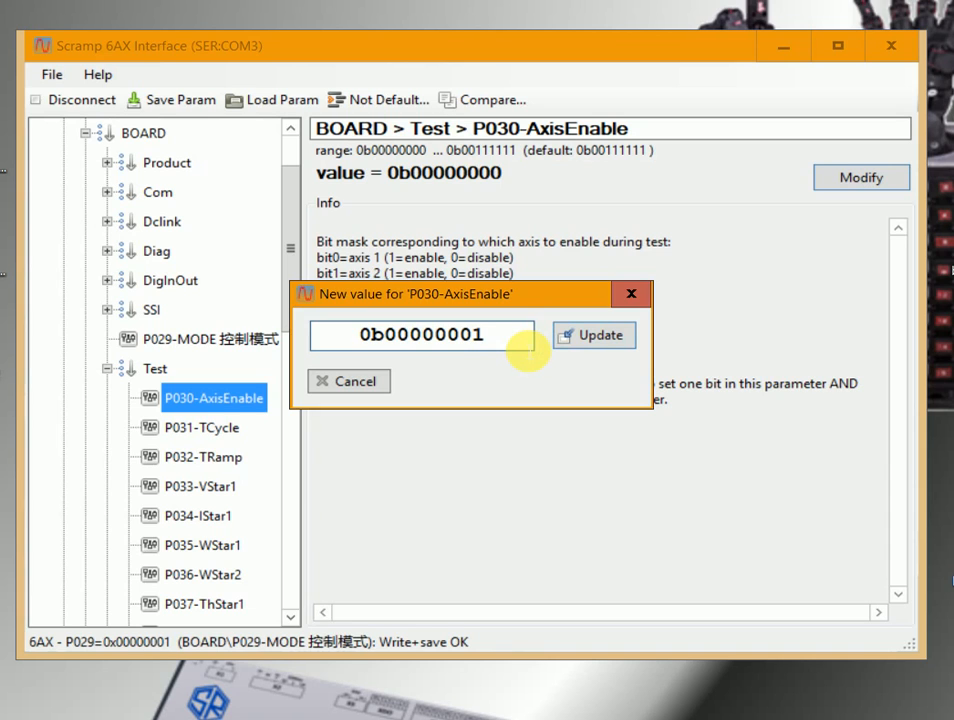
pyautogui.click(592, 338)
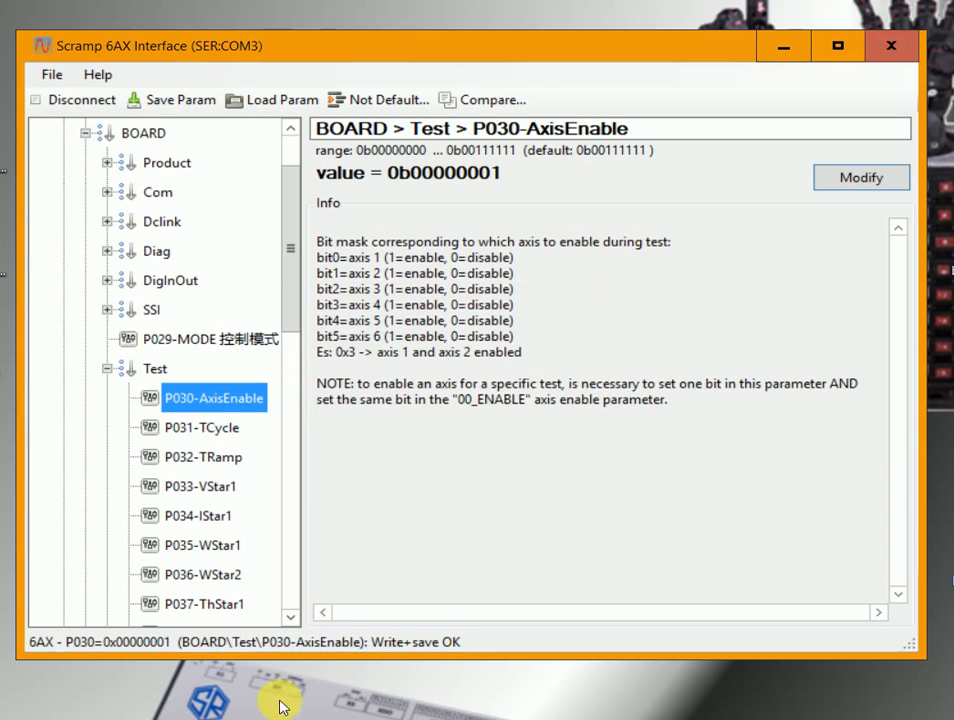
# Set the board's P029-MODE parameter to 15-ENC_CAL.
pyautogui.click(195, 343)
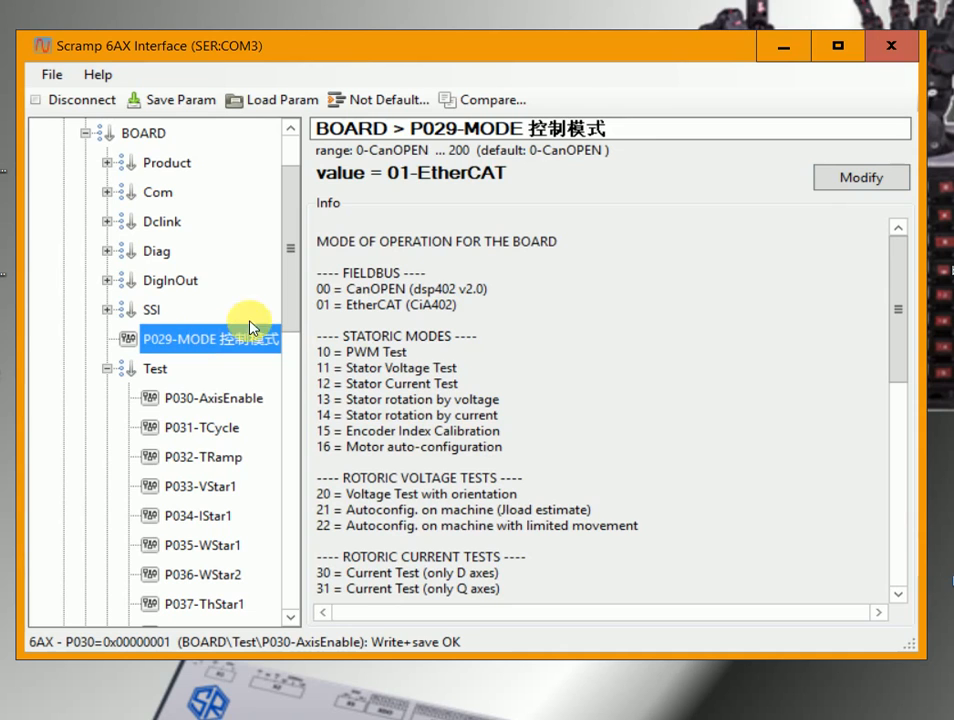
pyautogui.click(847, 180)
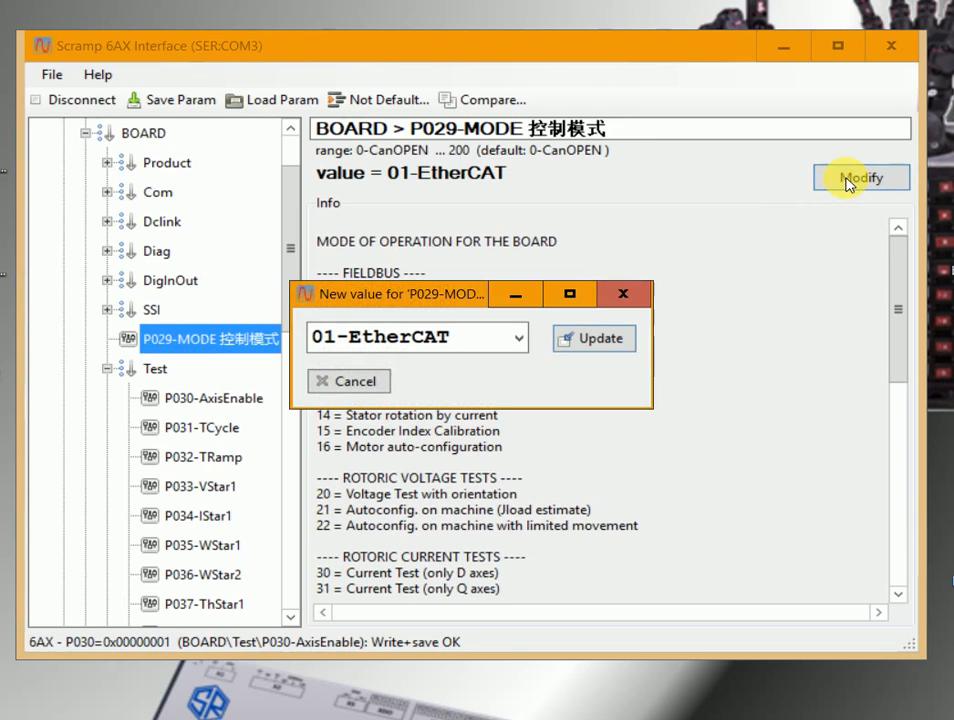
pyautogui.click(513, 337)
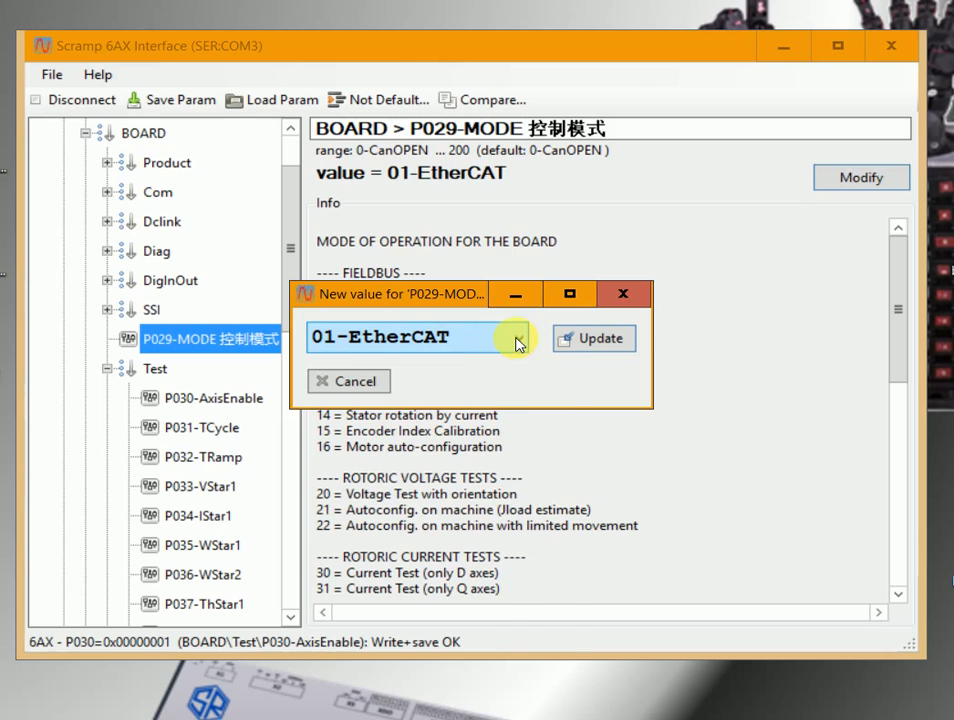
pyautogui.click(435, 526)
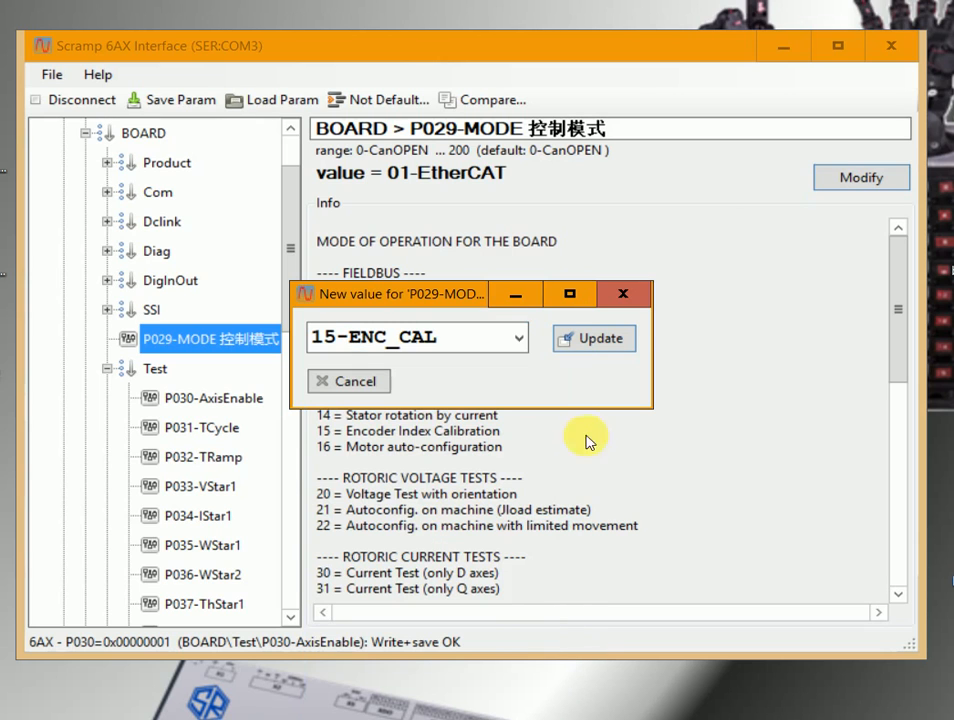
pyautogui.click(601, 345)
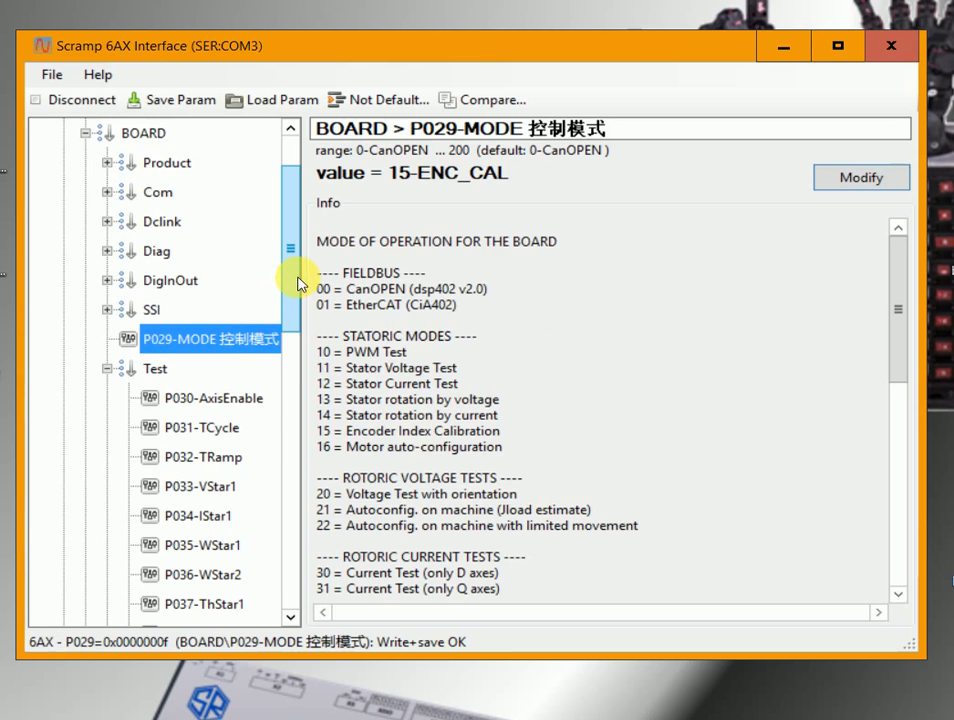
# Start the encoder calibration by writing 1 to te_enable in the enable_autoconfig data with its updating on, and turn that updating off again.
pyautogui.moveTo(300, 281); pyautogui.dragTo(292, 518)
pyautogui.click(238, 459)
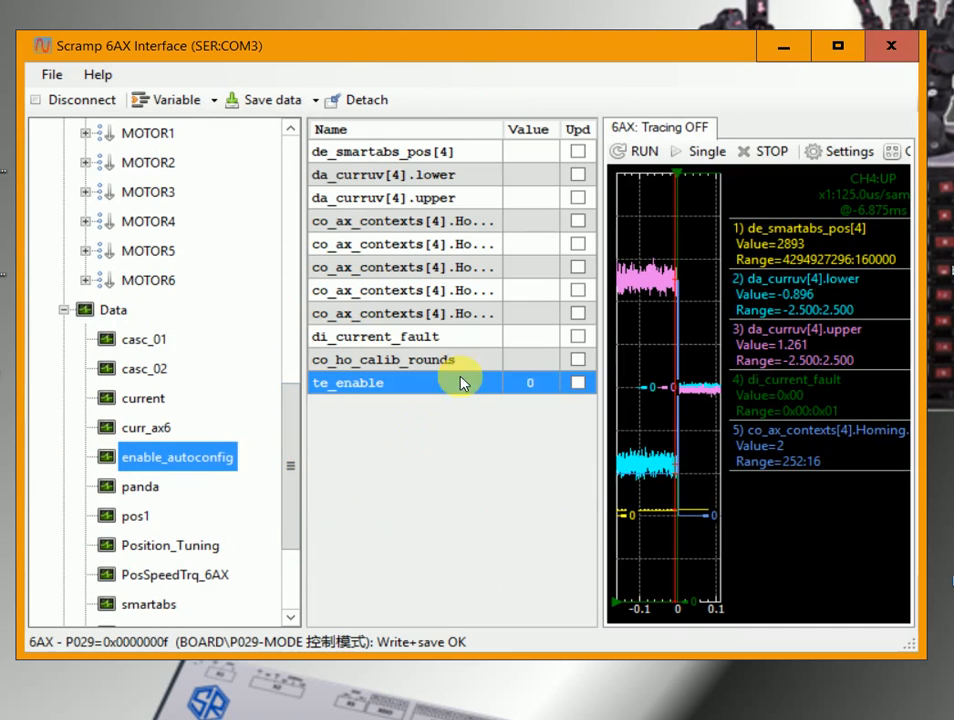
pyautogui.click(578, 383)
pyautogui.doubleClick(533, 383)
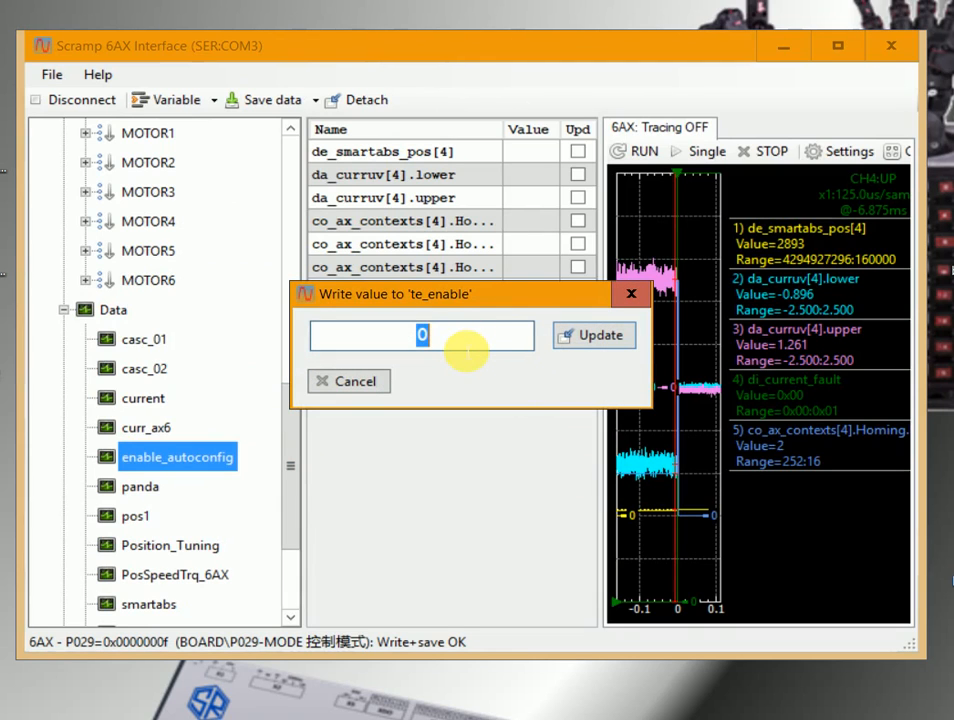
pyautogui.write('1')
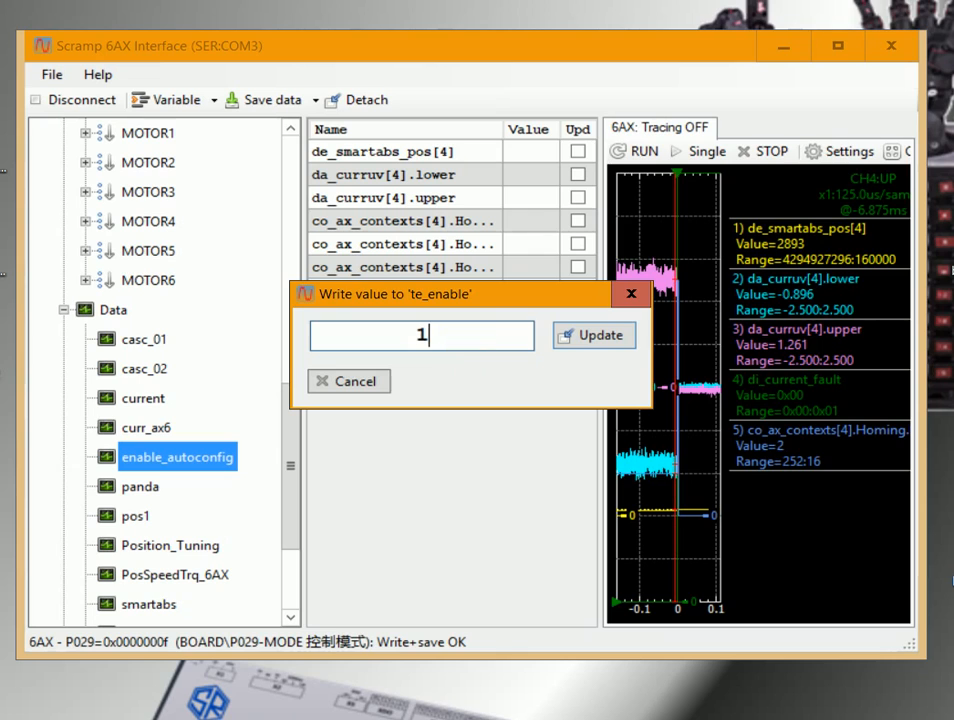
pyautogui.click(595, 339)
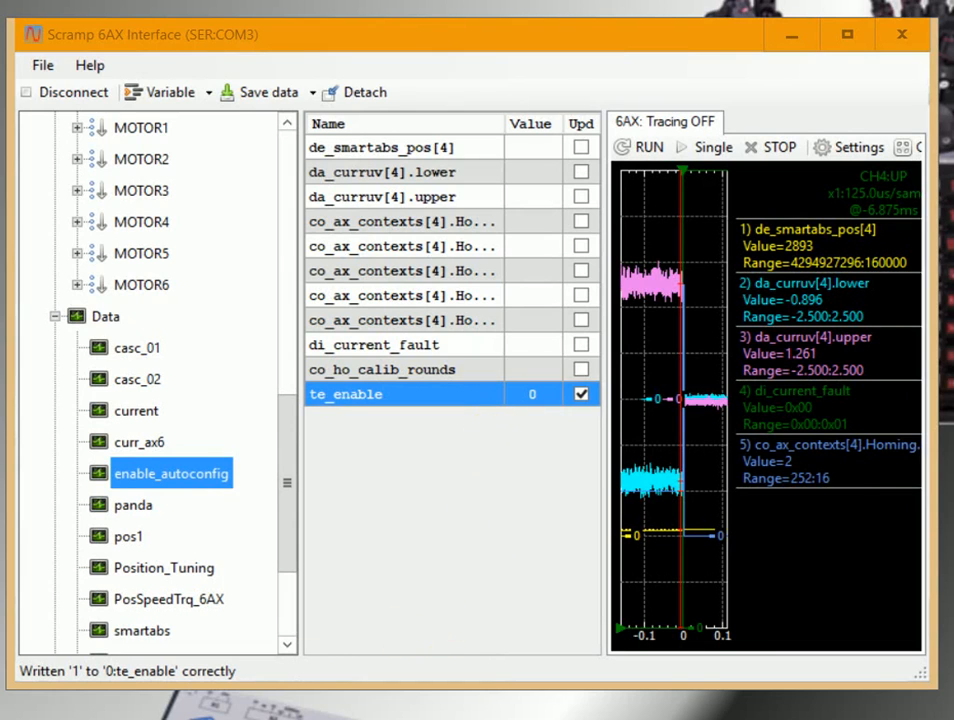
pyautogui.click(580, 394)
# Set the board's P029-MODE parameter to 16-MOTOR_AUTOCFG.
pyautogui.scroll(8, 211, 408)
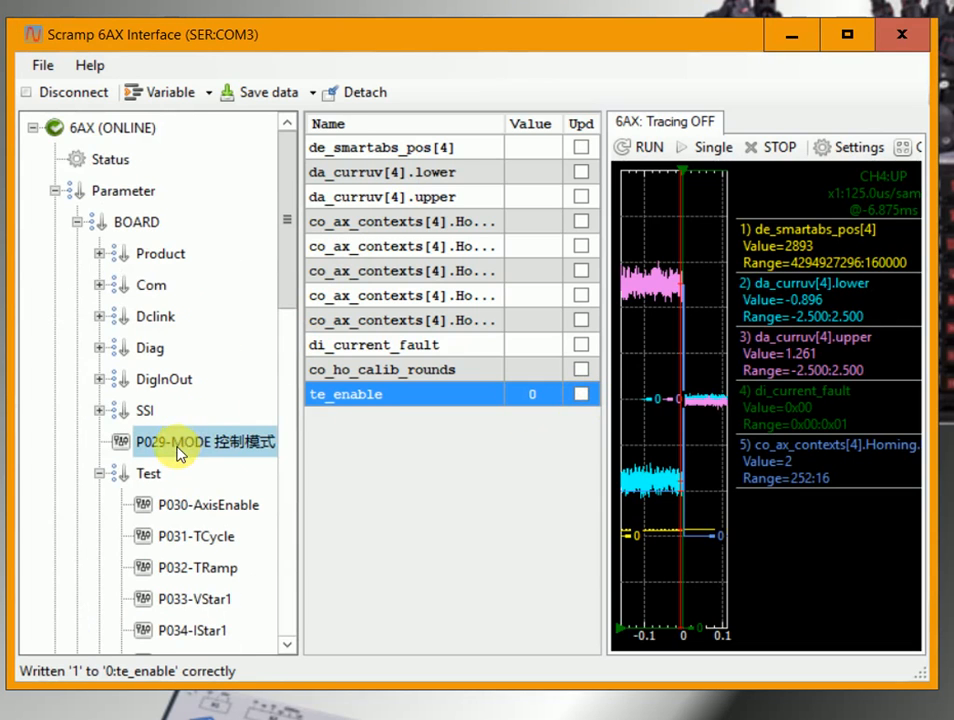
pyautogui.click(236, 450)
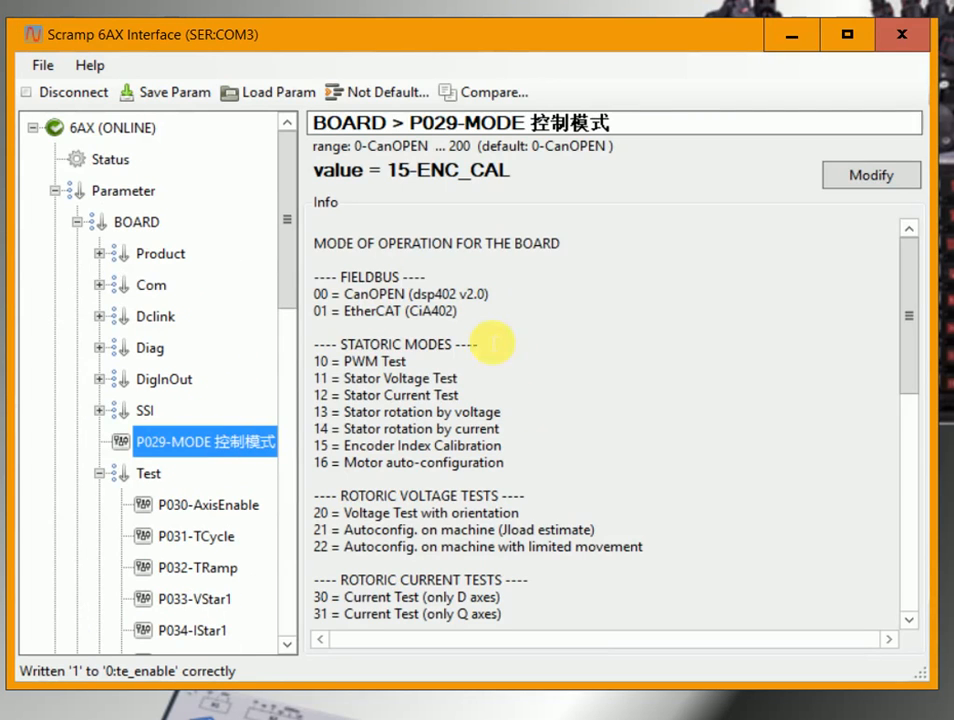
pyautogui.click(887, 176)
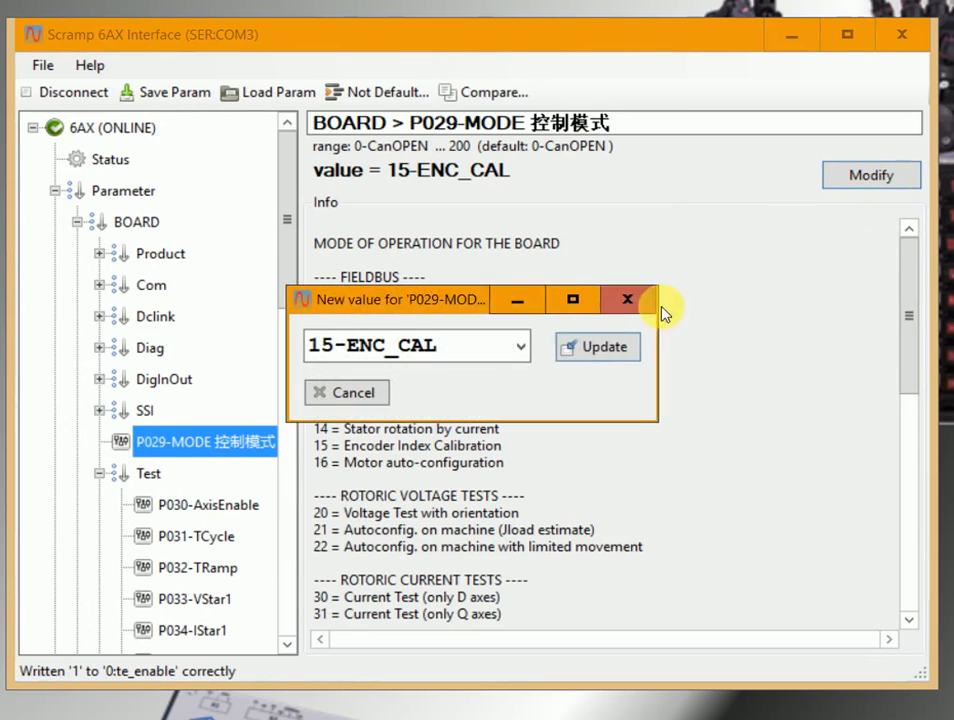
pyautogui.click(505, 369)
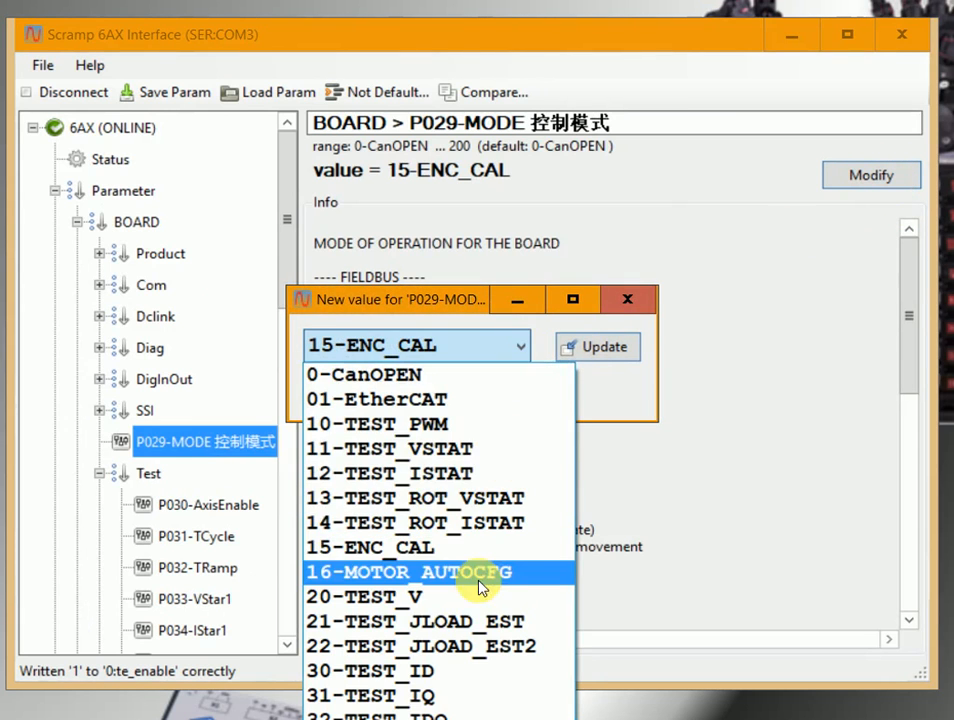
pyautogui.click(478, 570)
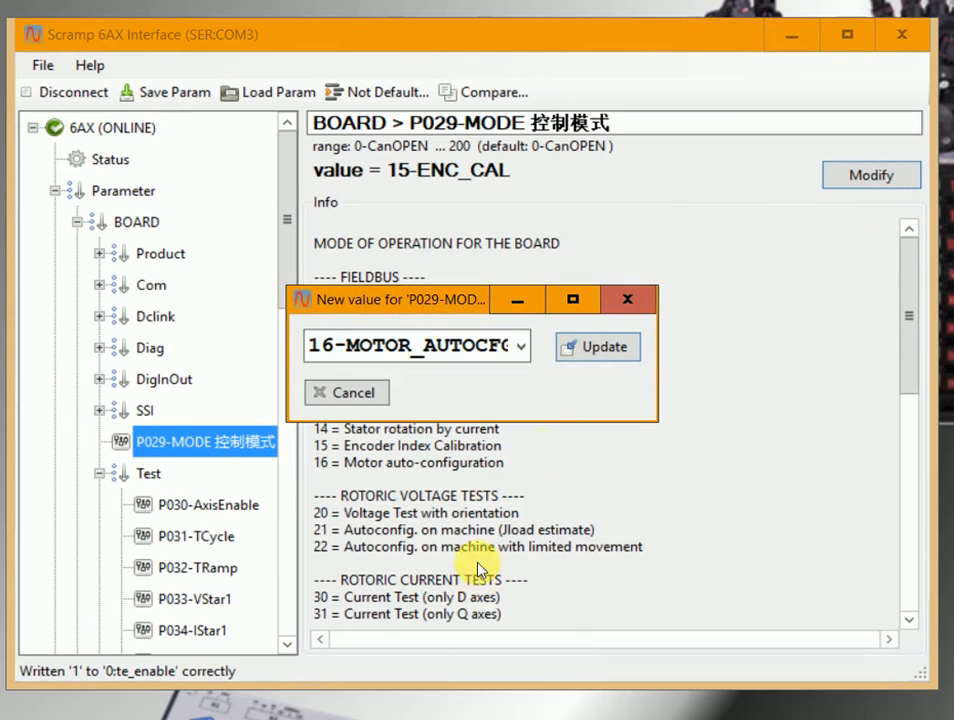
pyautogui.click(591, 350)
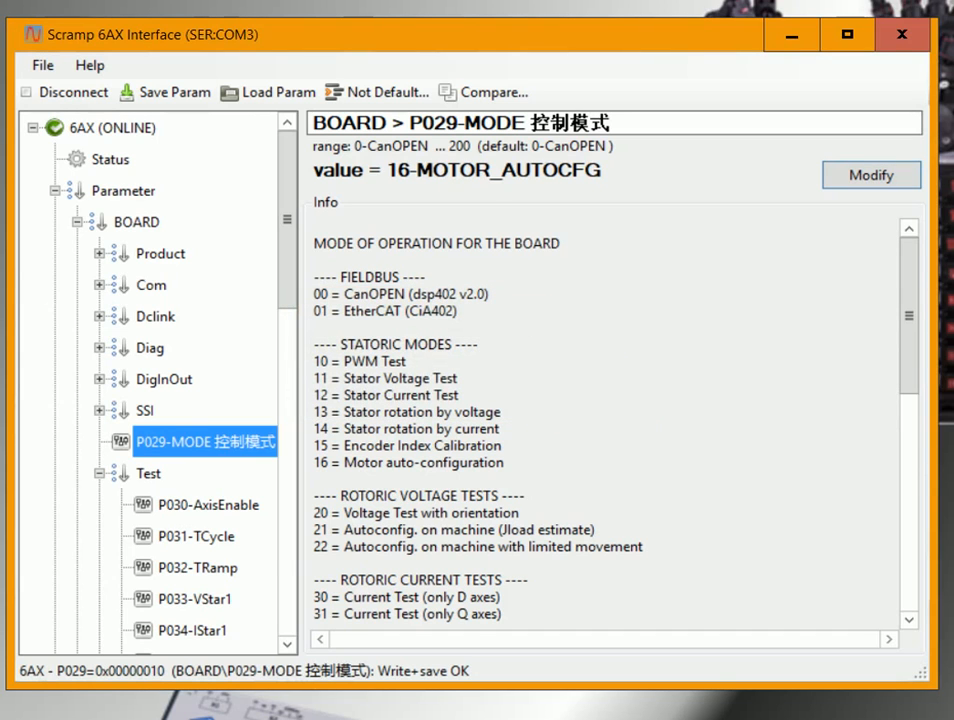
# Start the motor auto-configuration by turning on updating for te_enable in the enable_autoconfig data and writing 1 to it.
pyautogui.scroll(-10, 150, 500)
pyautogui.click(170, 508)
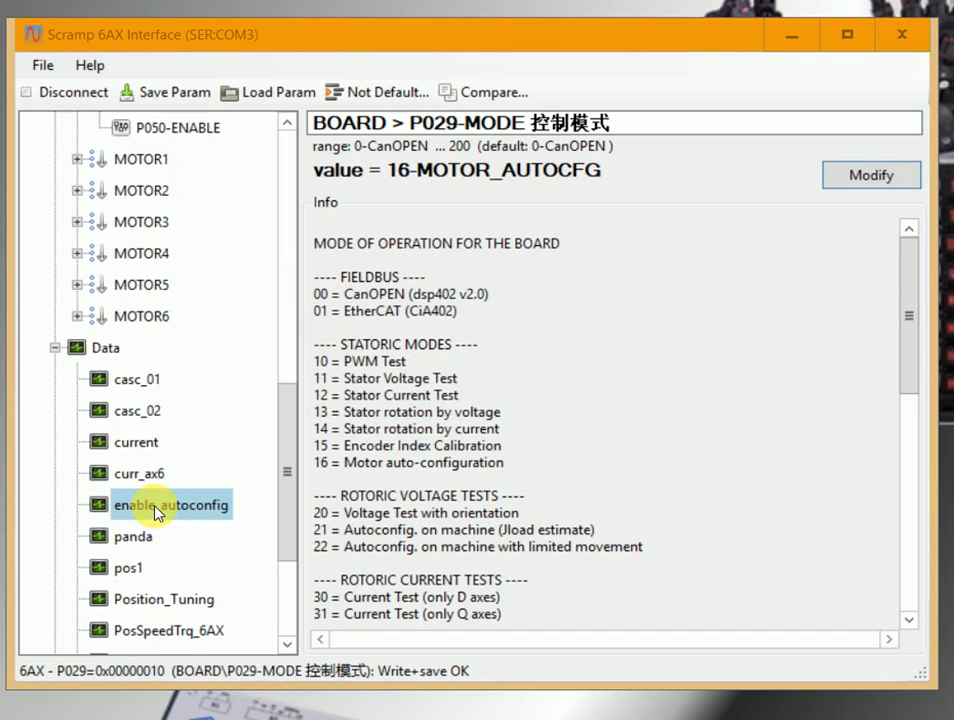
pyautogui.click(155, 511)
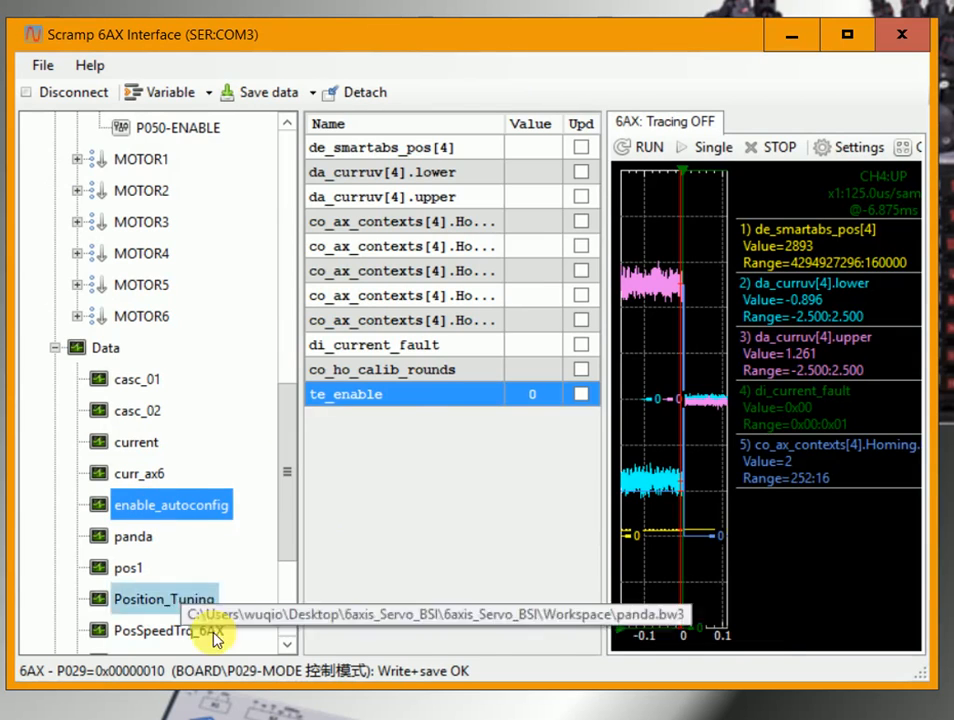
pyautogui.click(581, 394)
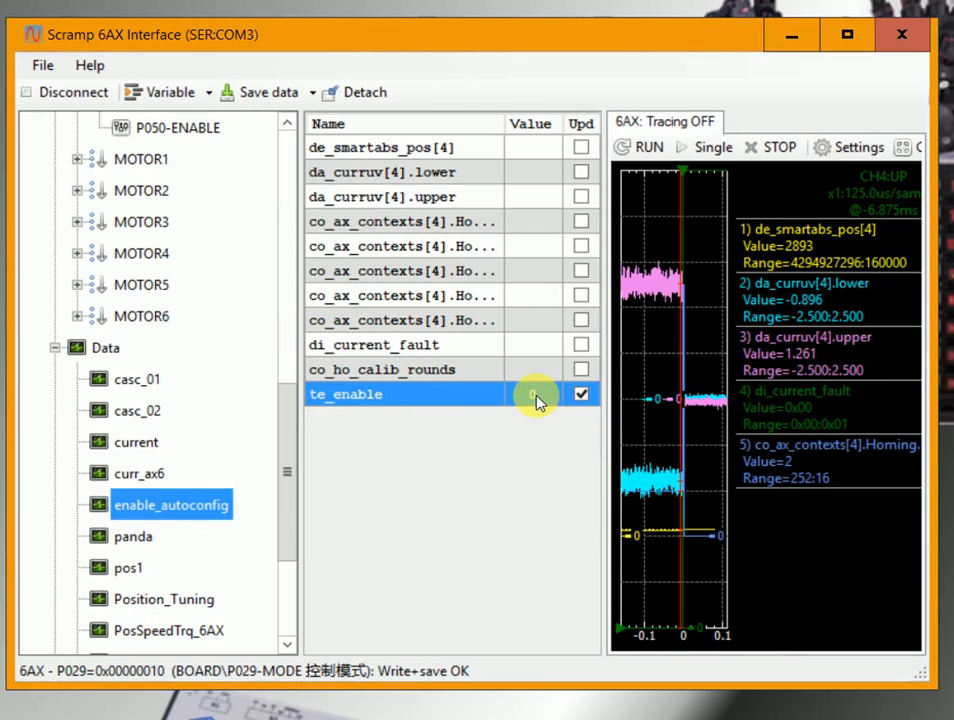
pyautogui.doubleClick(532, 397)
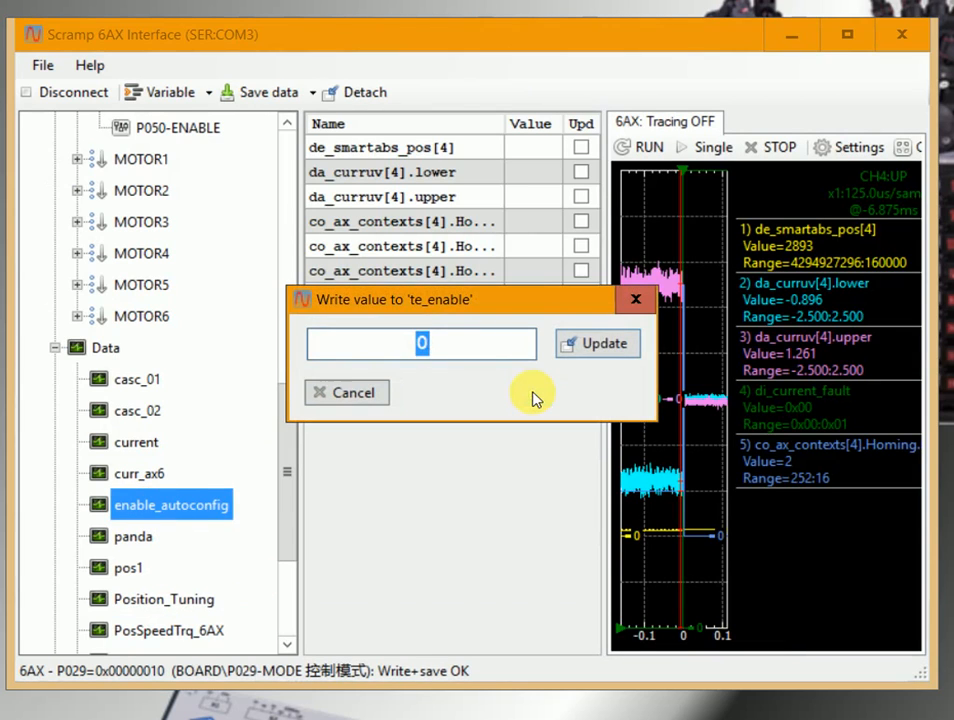
pyautogui.write('1')
pyautogui.click(607, 345)
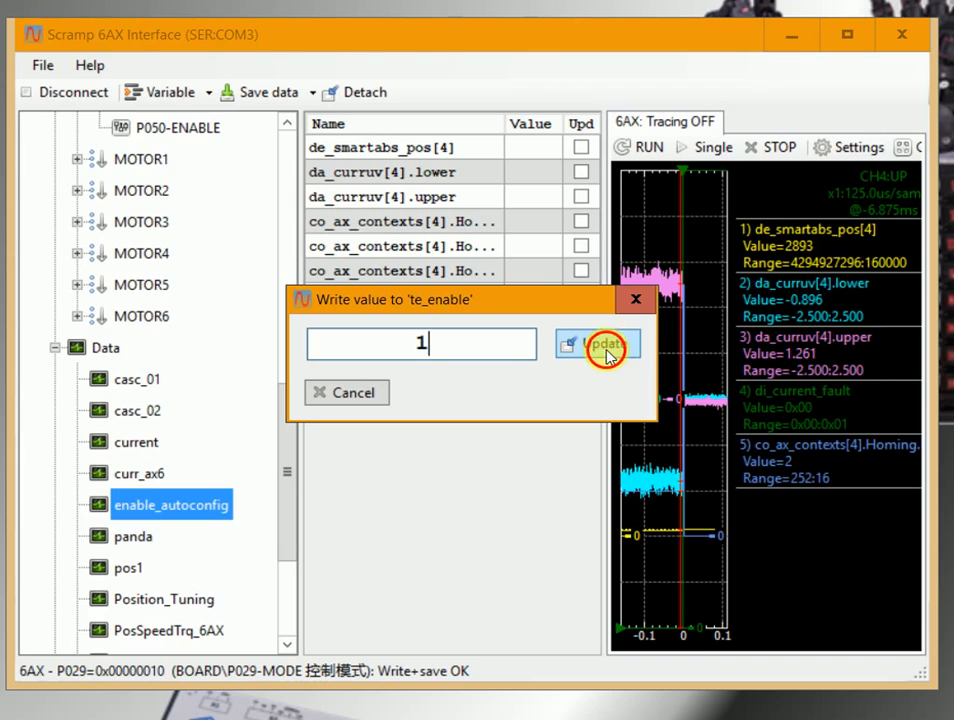